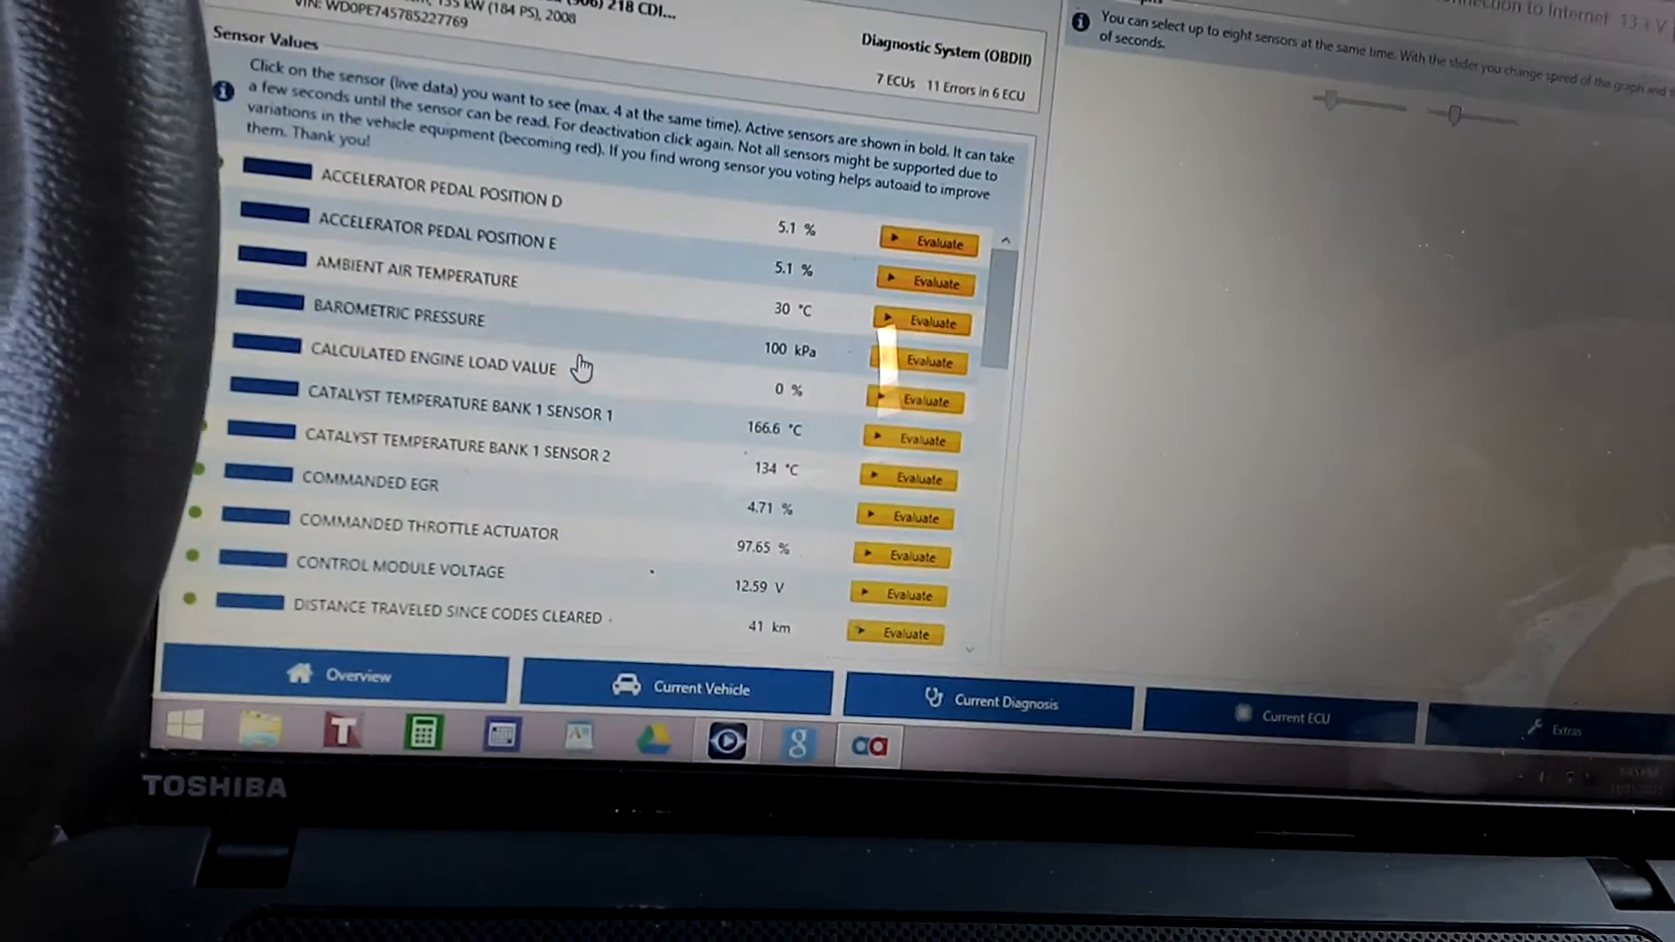
pyautogui.scroll(-1, 569, 377)
pyautogui.scroll(2, 563, 374)
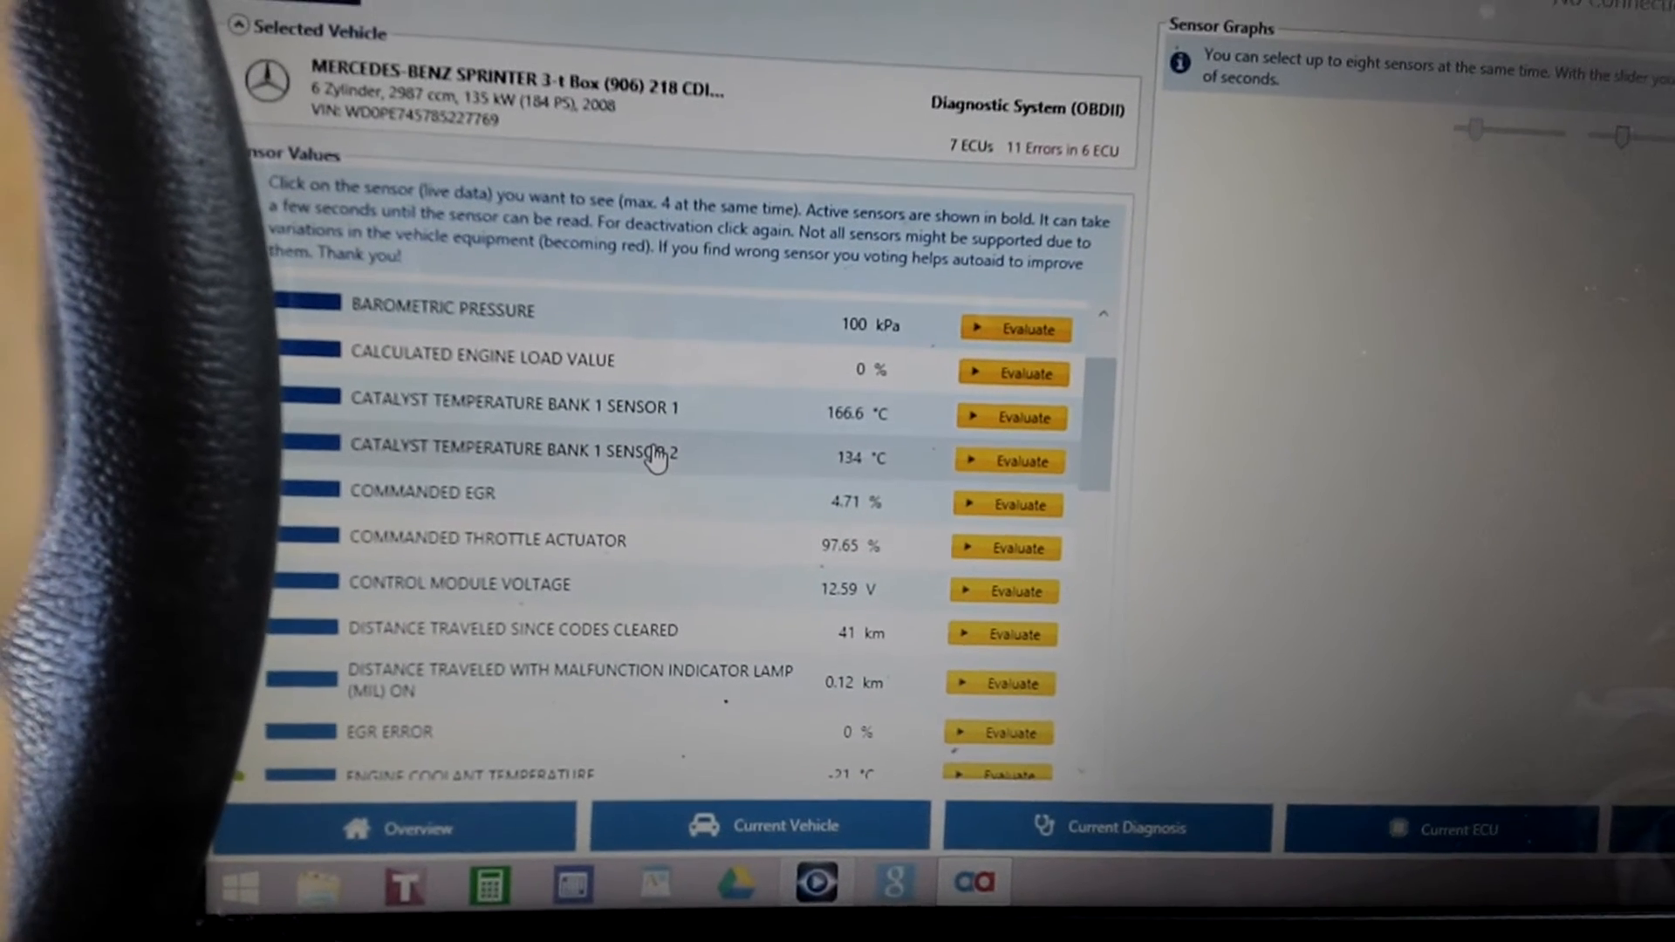
pyautogui.scroll(-1, 654, 454)
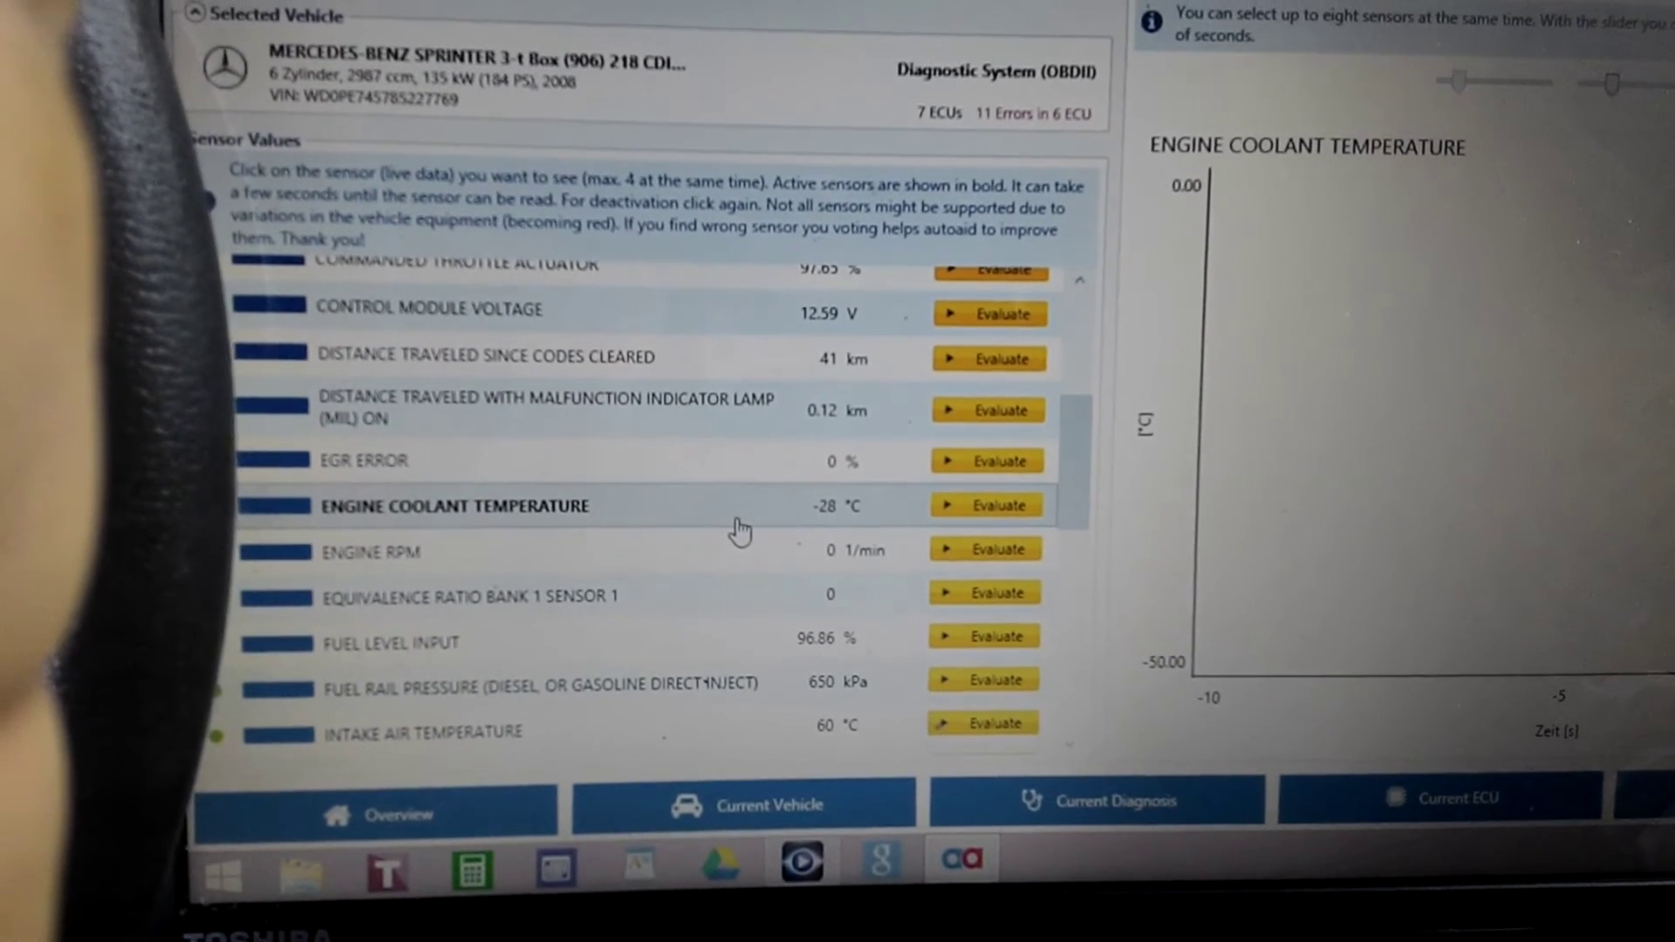
pyautogui.click(740, 526)
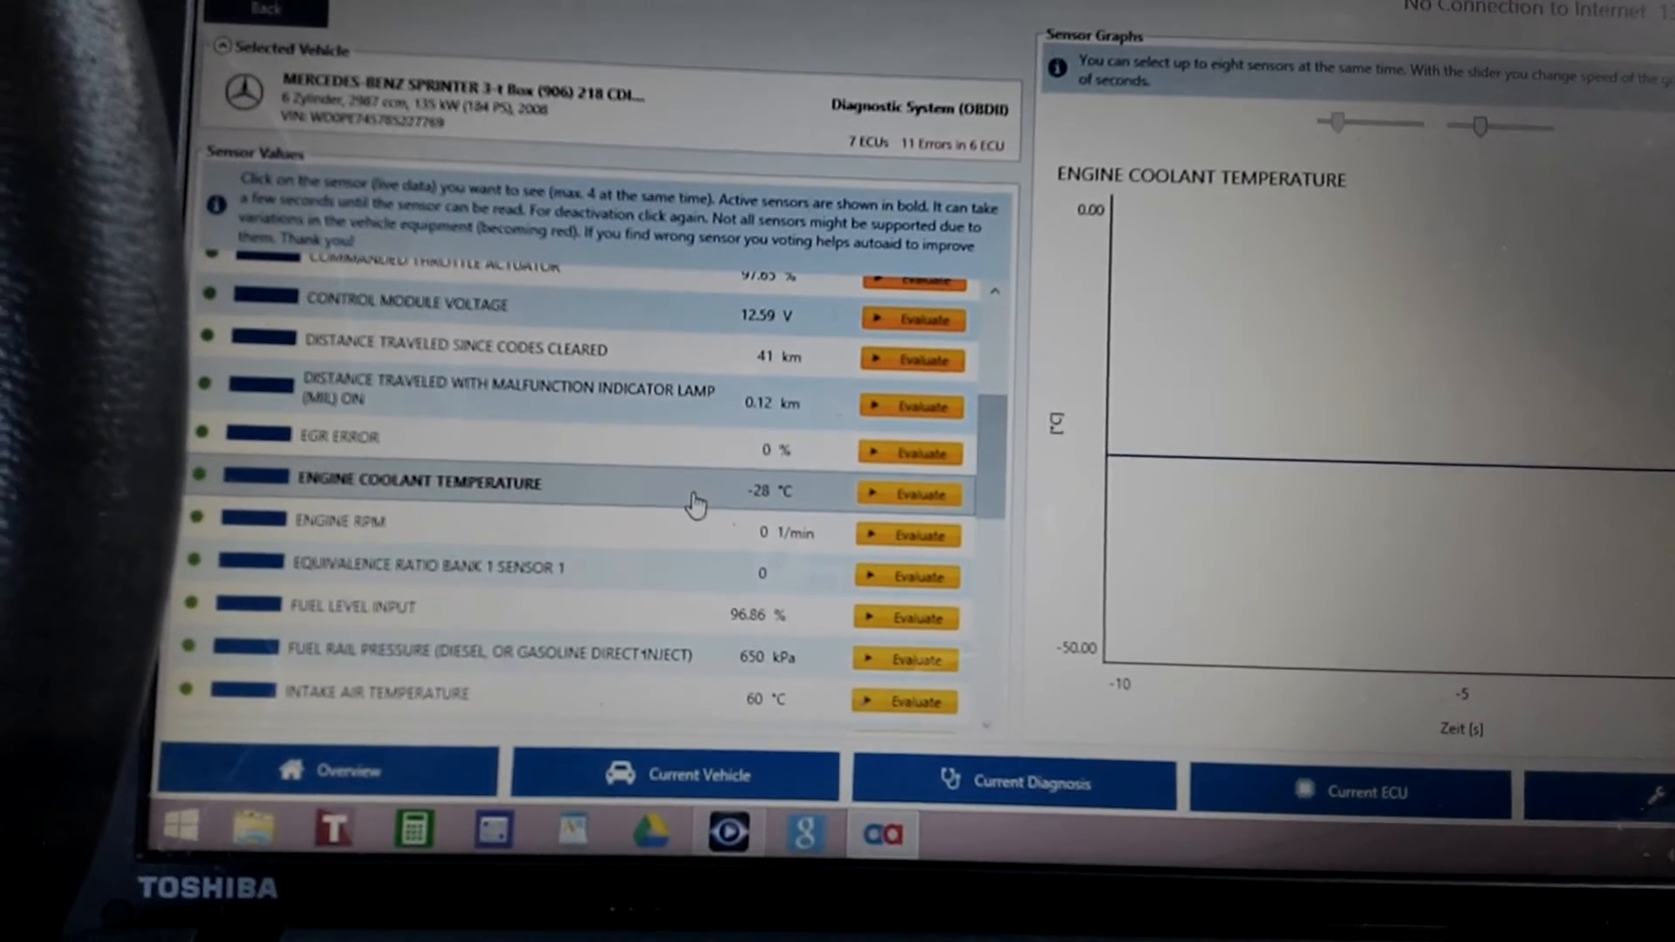
pyautogui.scroll(-1, 695, 503)
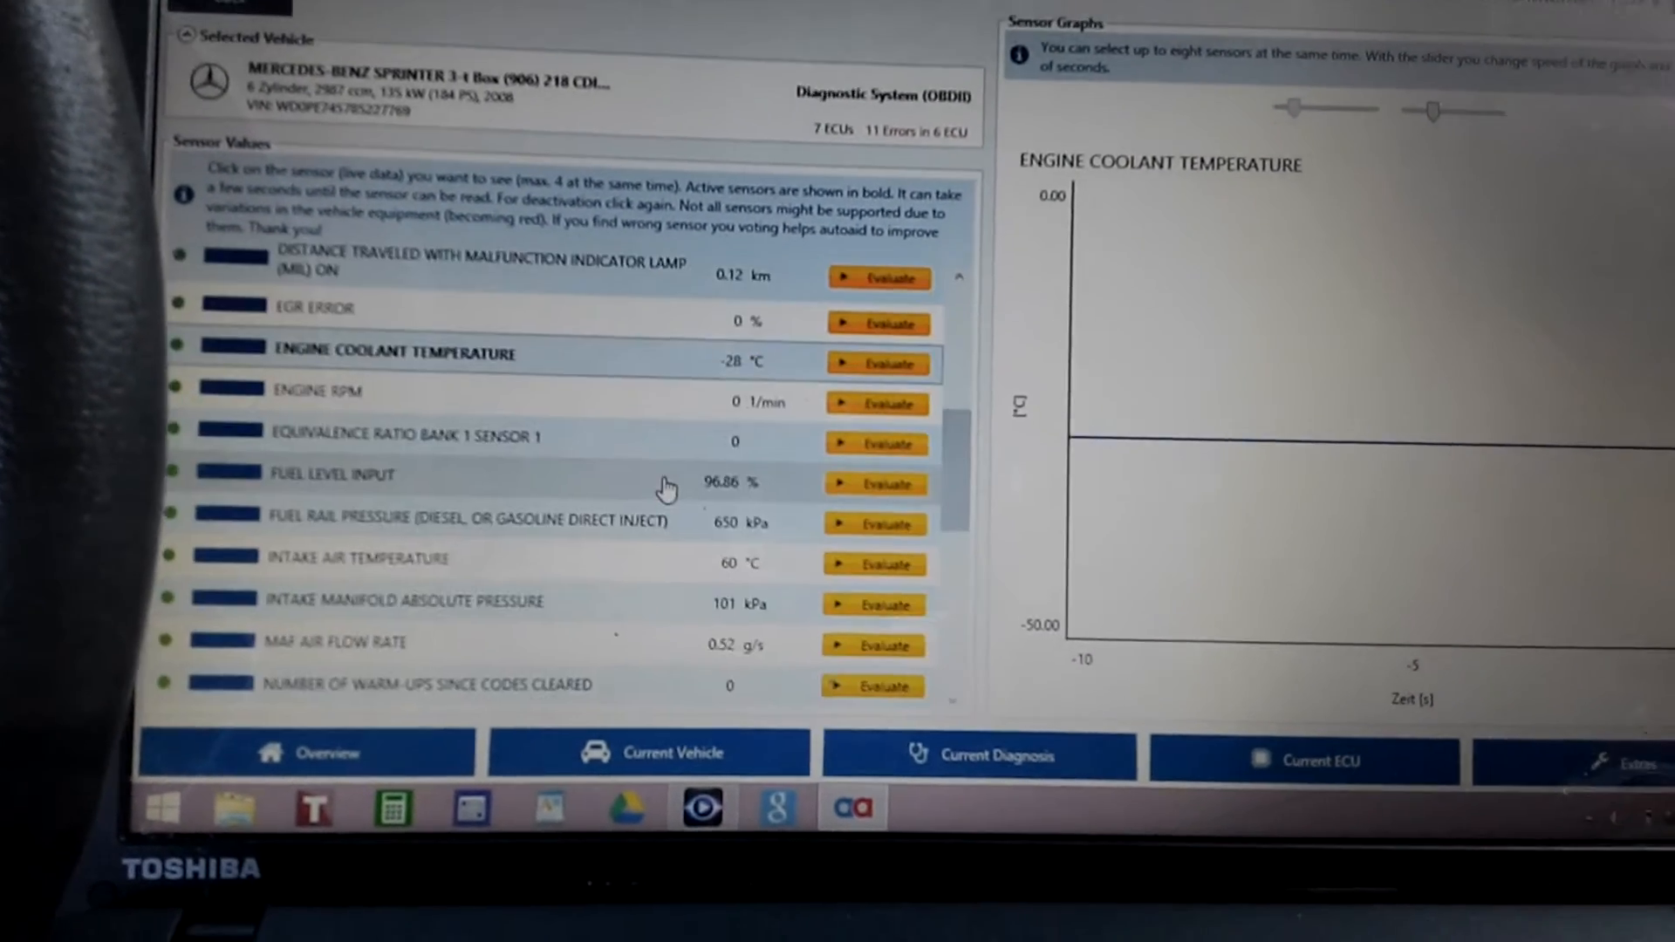
pyautogui.scroll(1, 665, 488)
pyautogui.scroll(1, 665, 488)
pyautogui.scroll(-2, 665, 489)
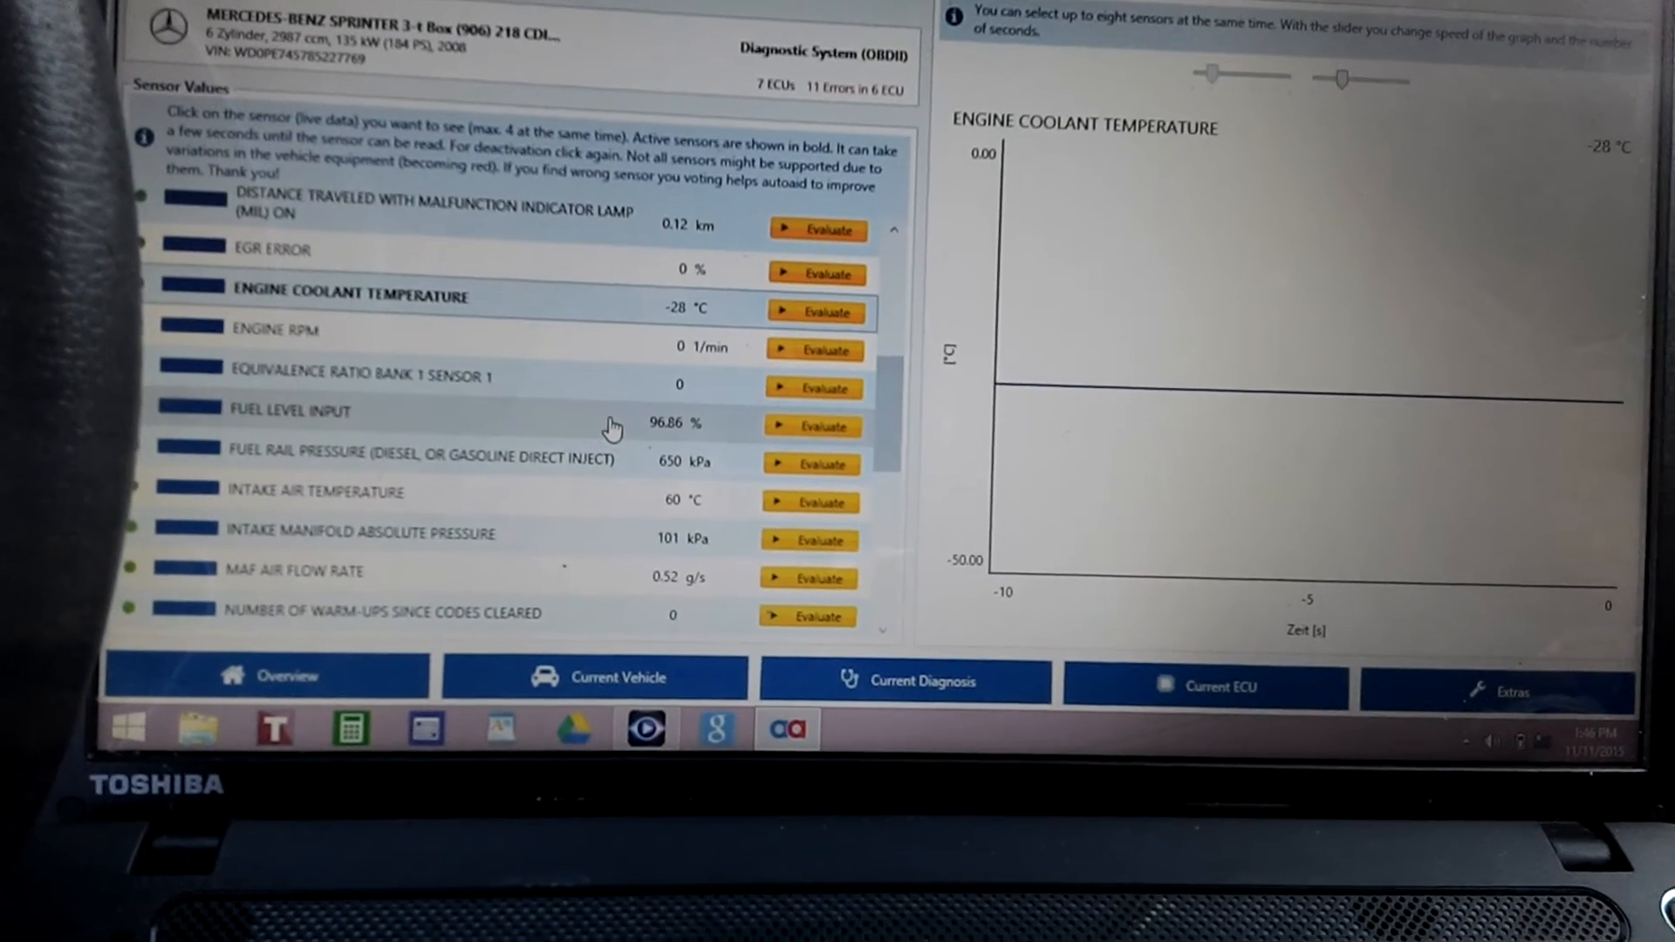
pyautogui.scroll(-1, 610, 429)
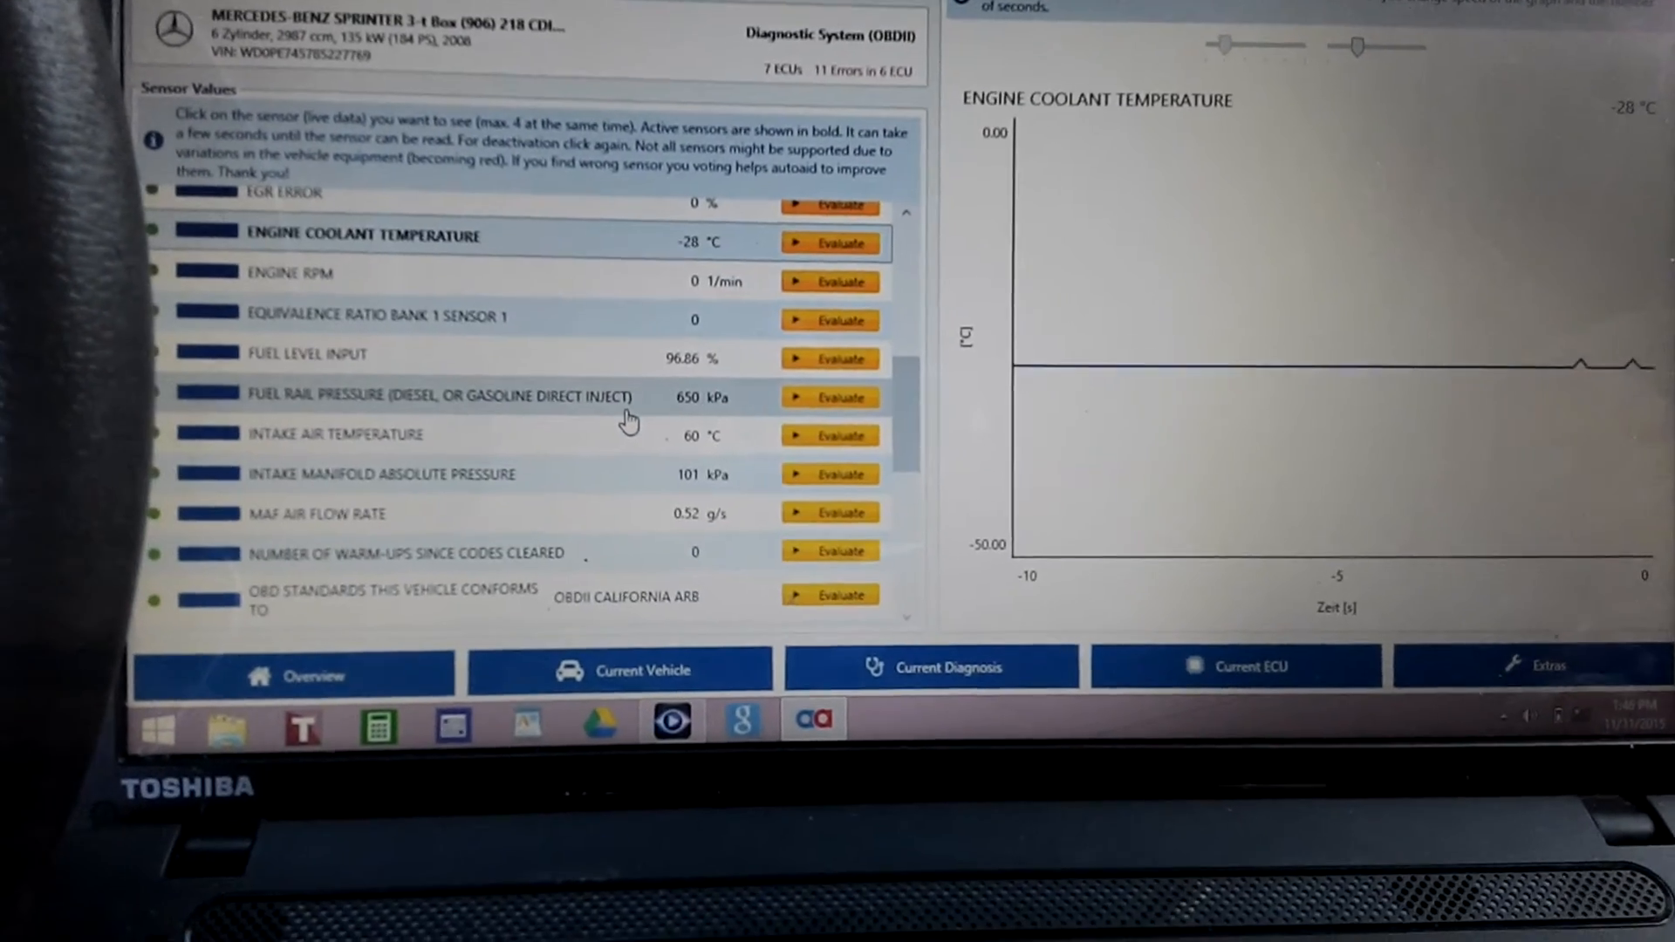
pyautogui.scroll(-1, 626, 423)
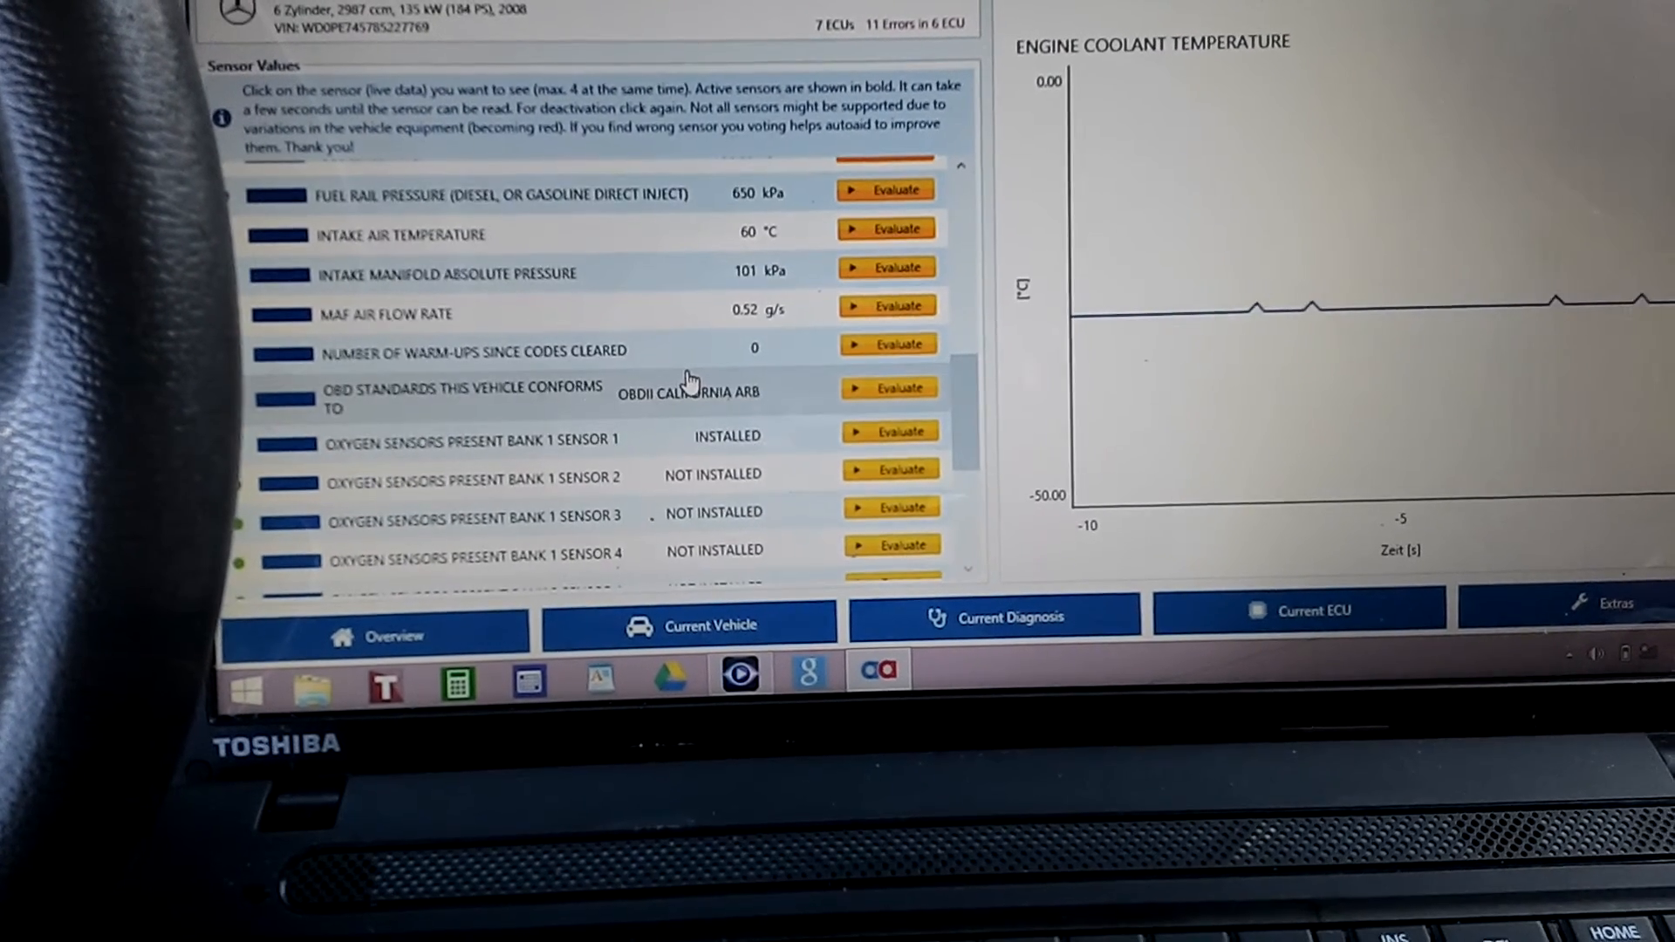
pyautogui.scroll(1, 697, 371)
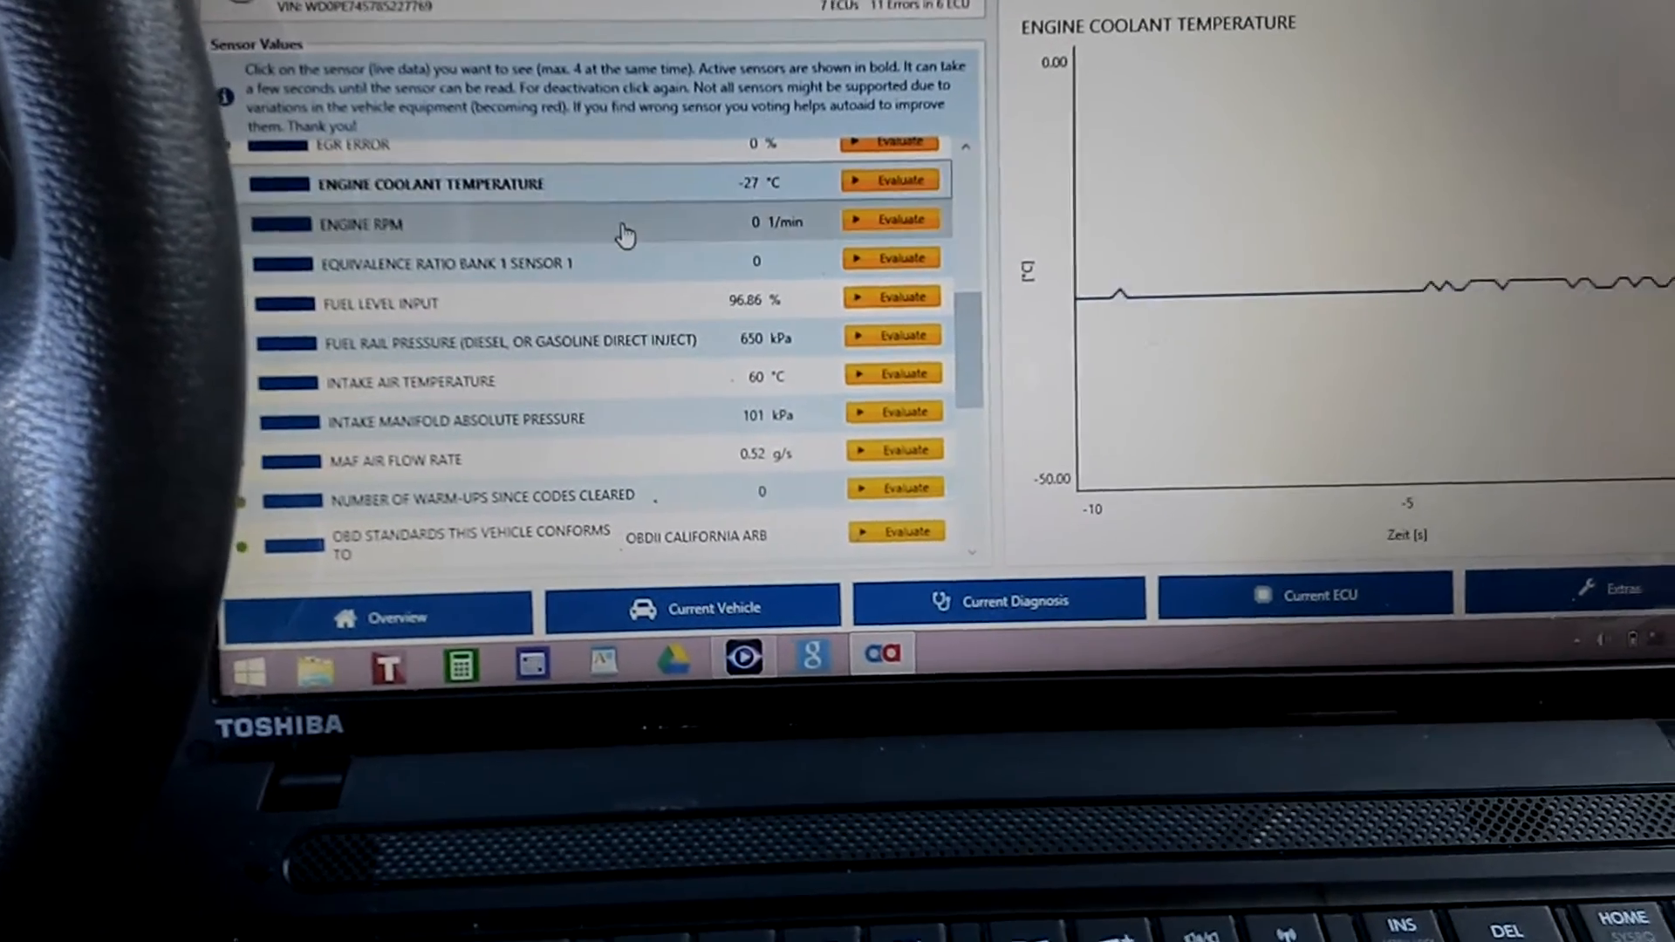
pyautogui.scroll(-1, 625, 234)
pyautogui.scroll(-1, 614, 236)
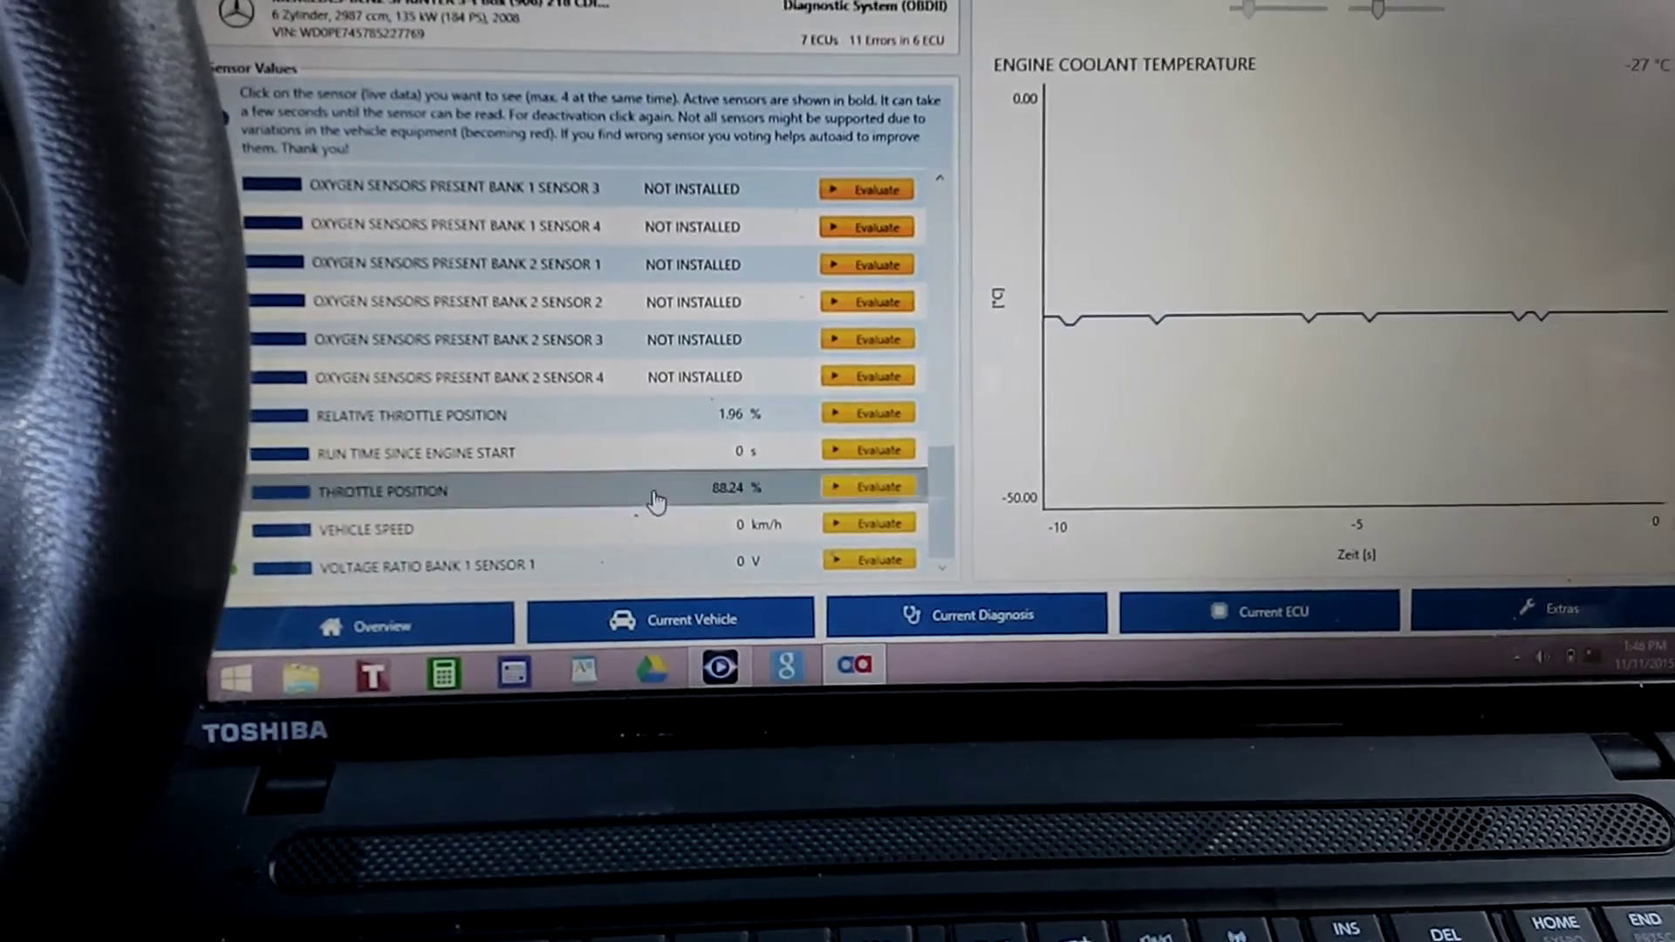
# - Add a throttle position live graph beneath the coolant temperature graph
pyautogui.click(657, 500)
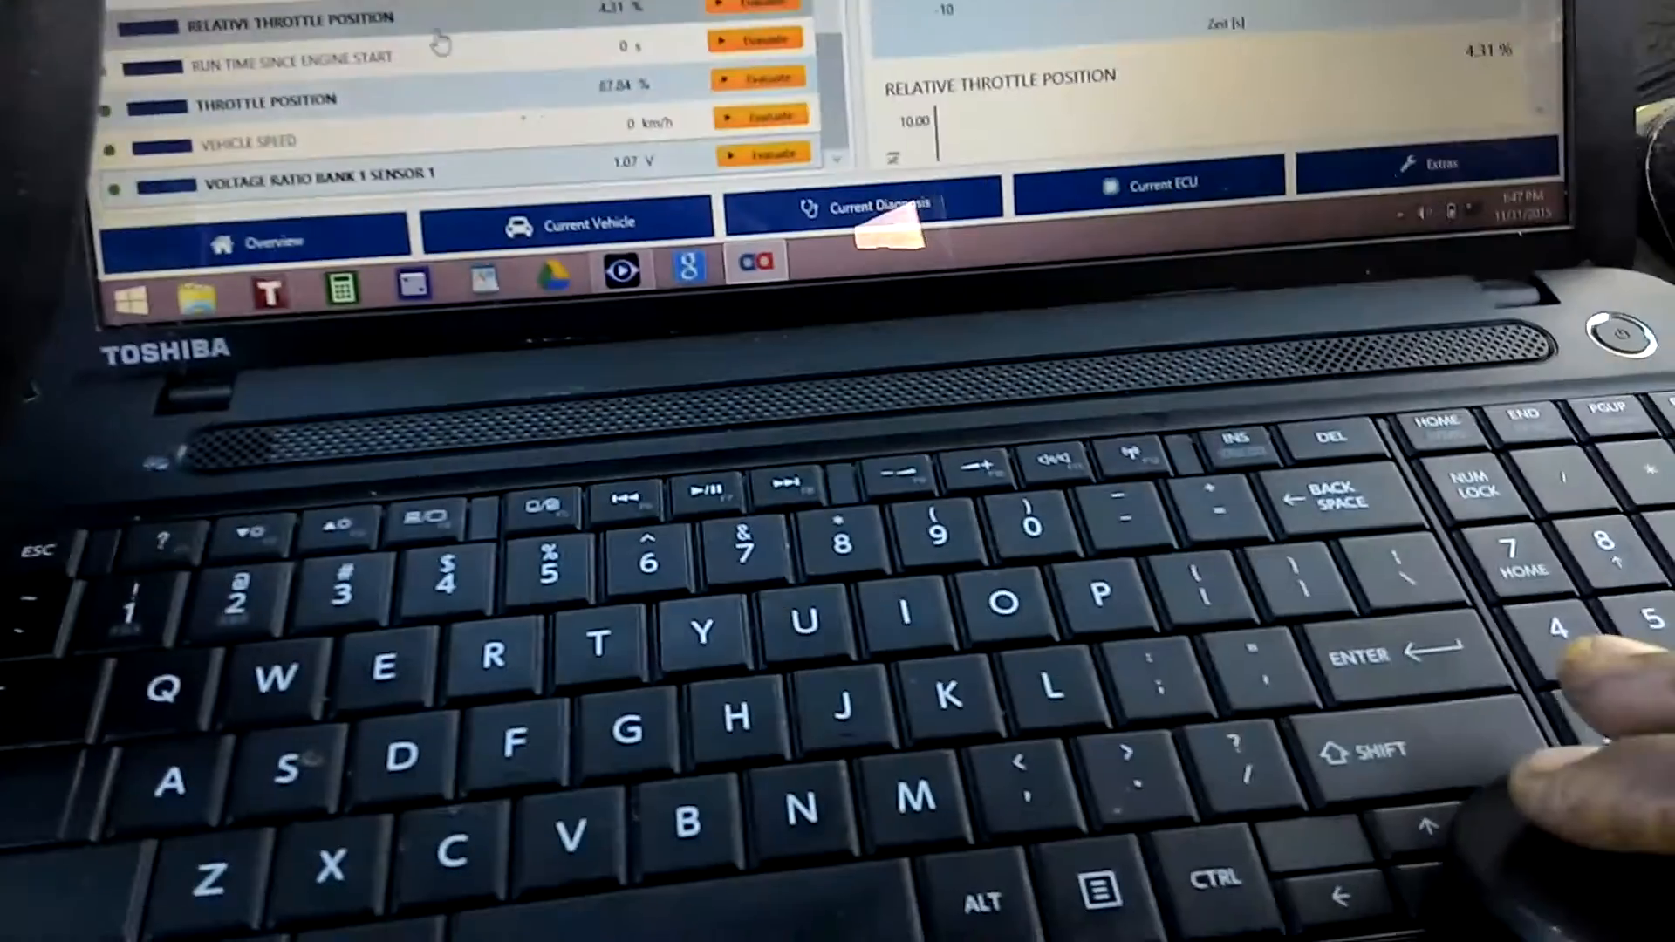
pyautogui.scroll(-2, 866, 309)
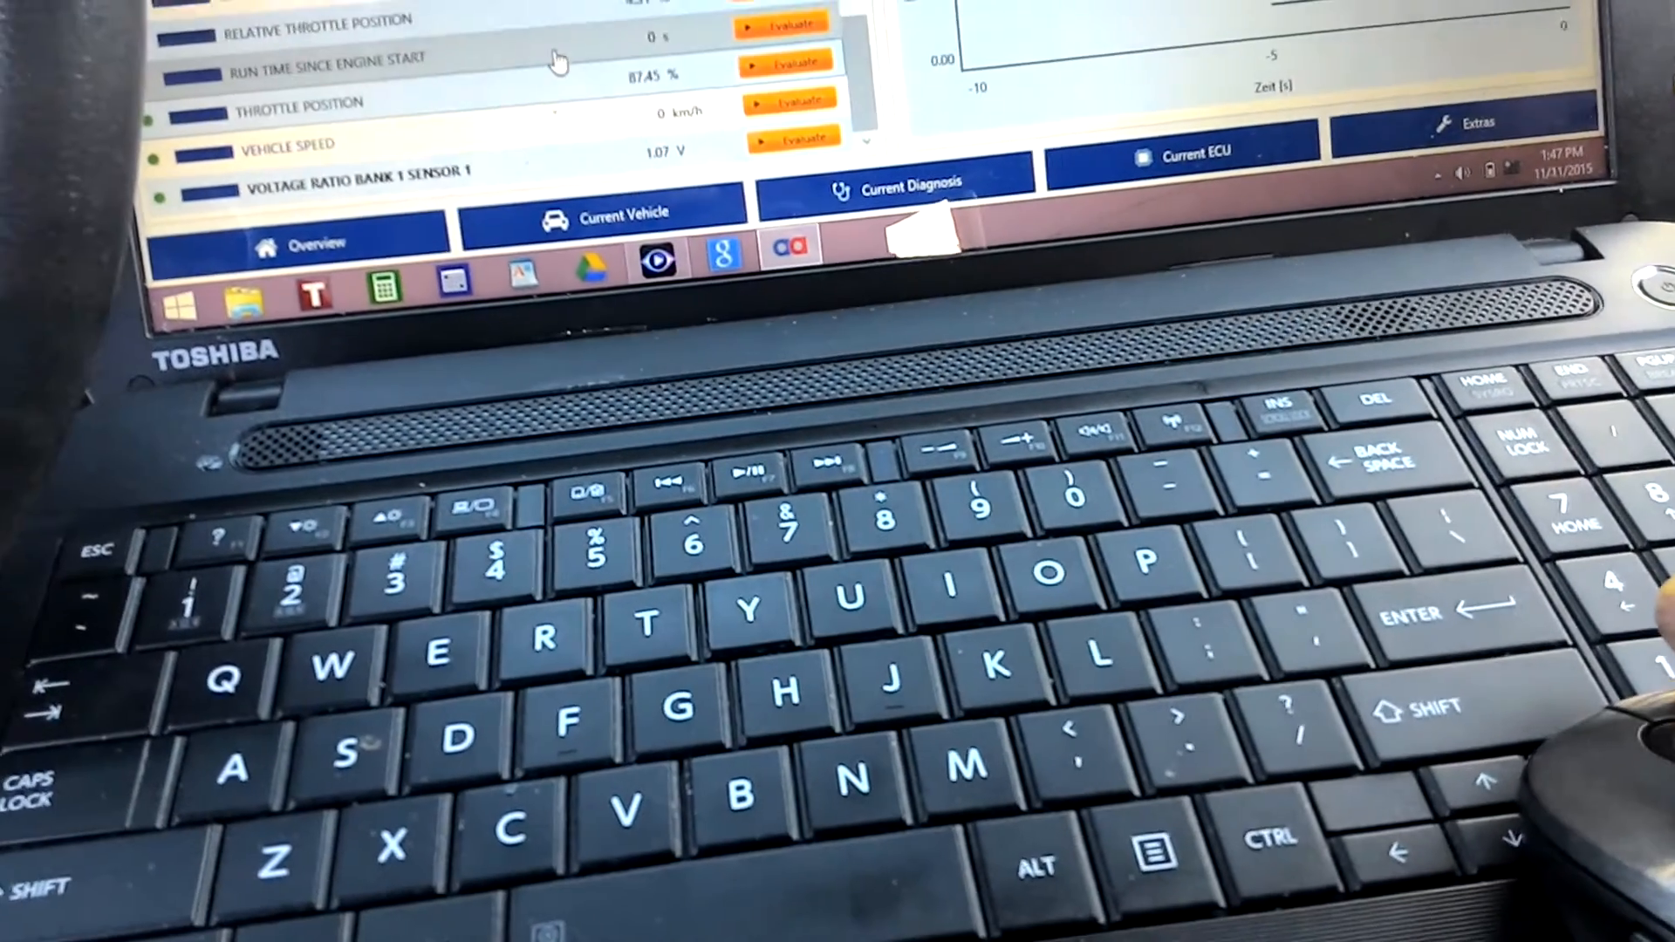